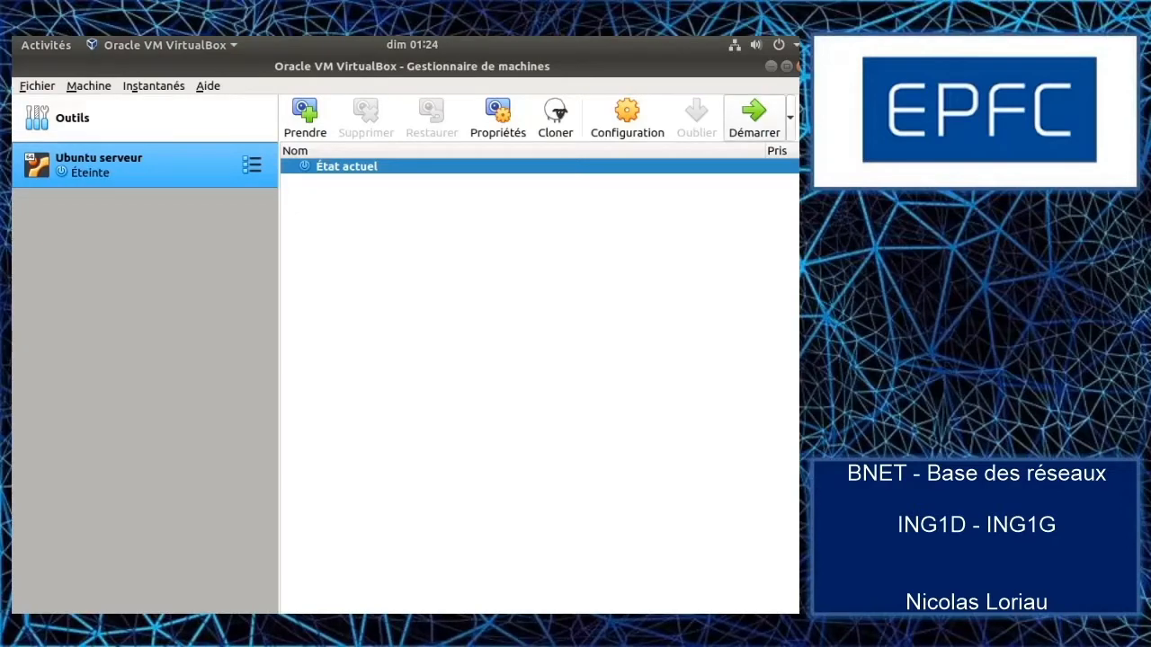
Start the Ubuntu serveur virtual machine, continue booting from the boot device menu, and dismiss the keyboard capture notice.
{"action": "left_click", "coordinate": [753, 117]}
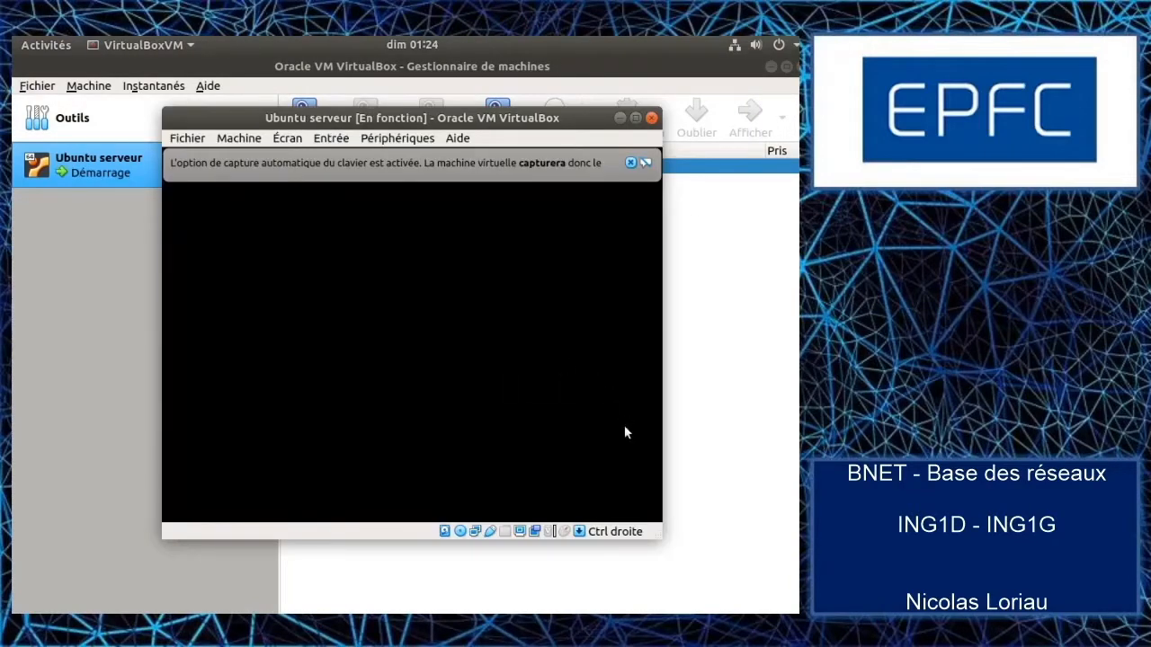
{"action": "key", "text": "F12"}
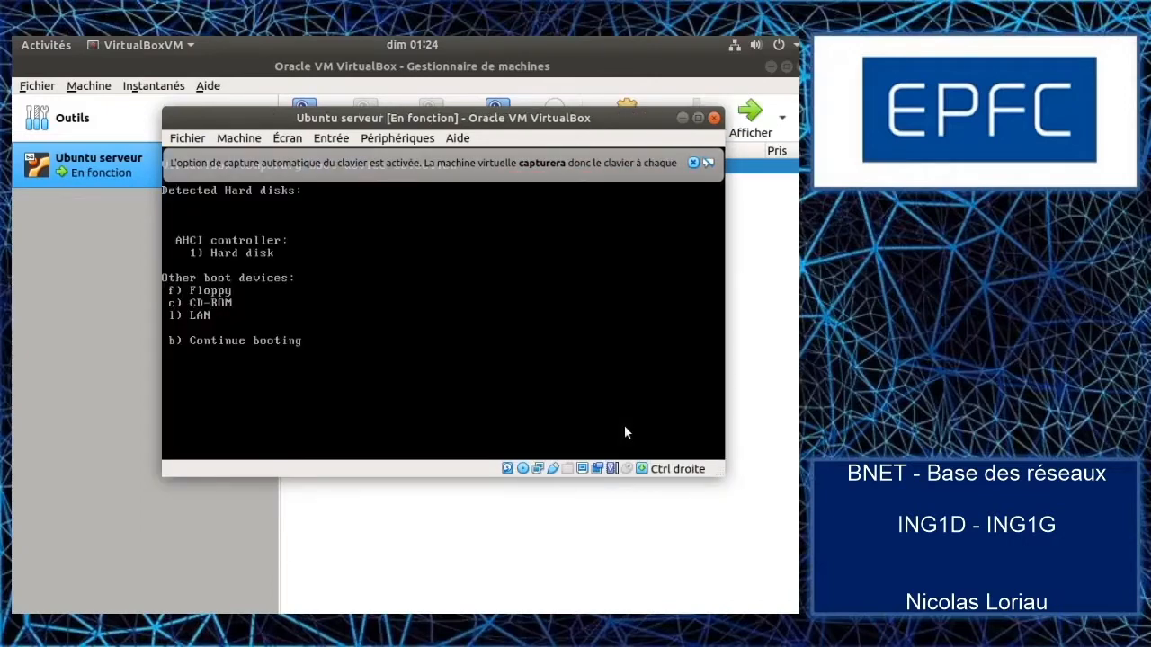
{"action": "key", "text": "b"}
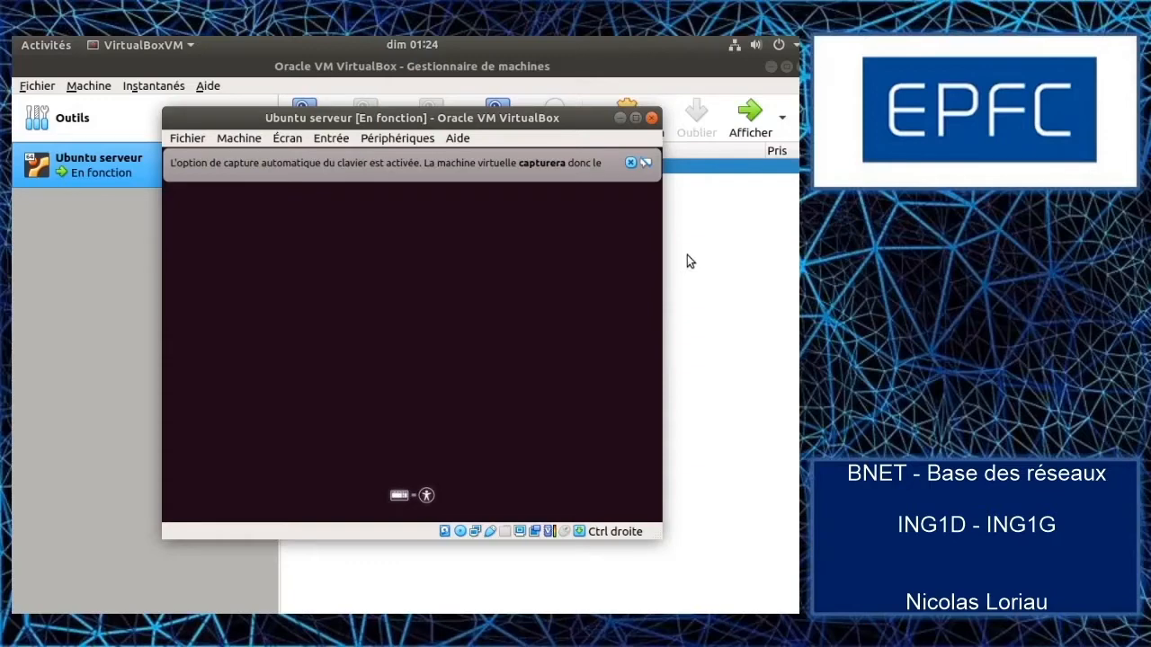
{"action": "left_click", "coordinate": [630, 163]}
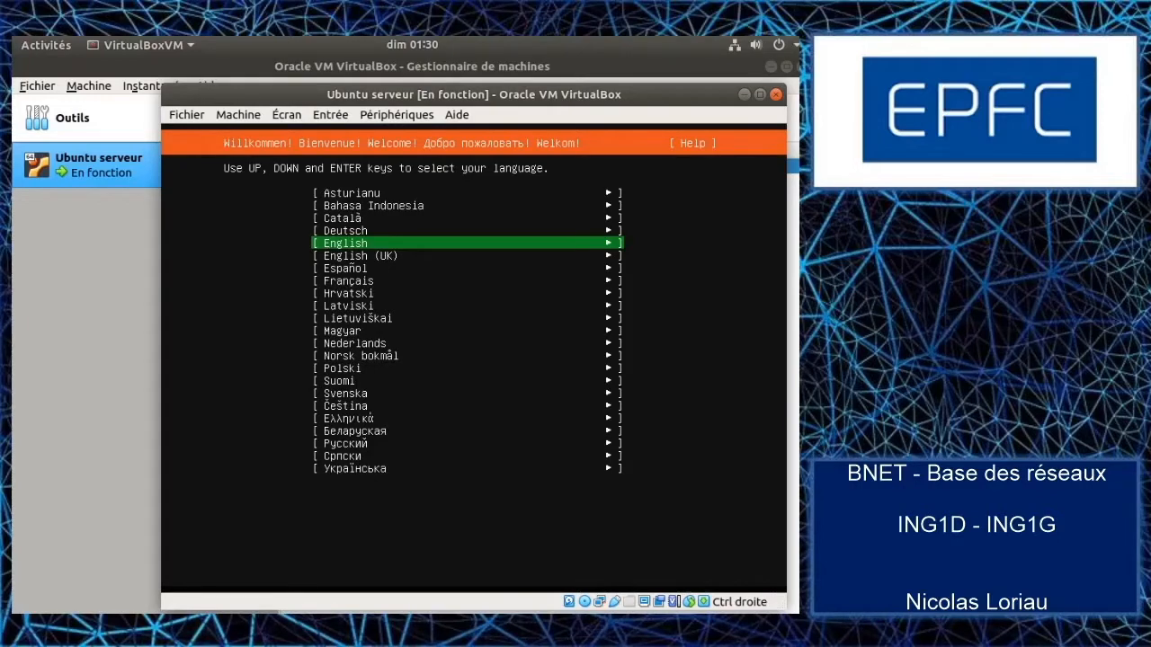
Choose Français as the language of the Ubuntu Server installer.
{"action": "key", "text": "Down"}
{"action": "key", "text": "Down"}
{"action": "key", "text": "Down"}
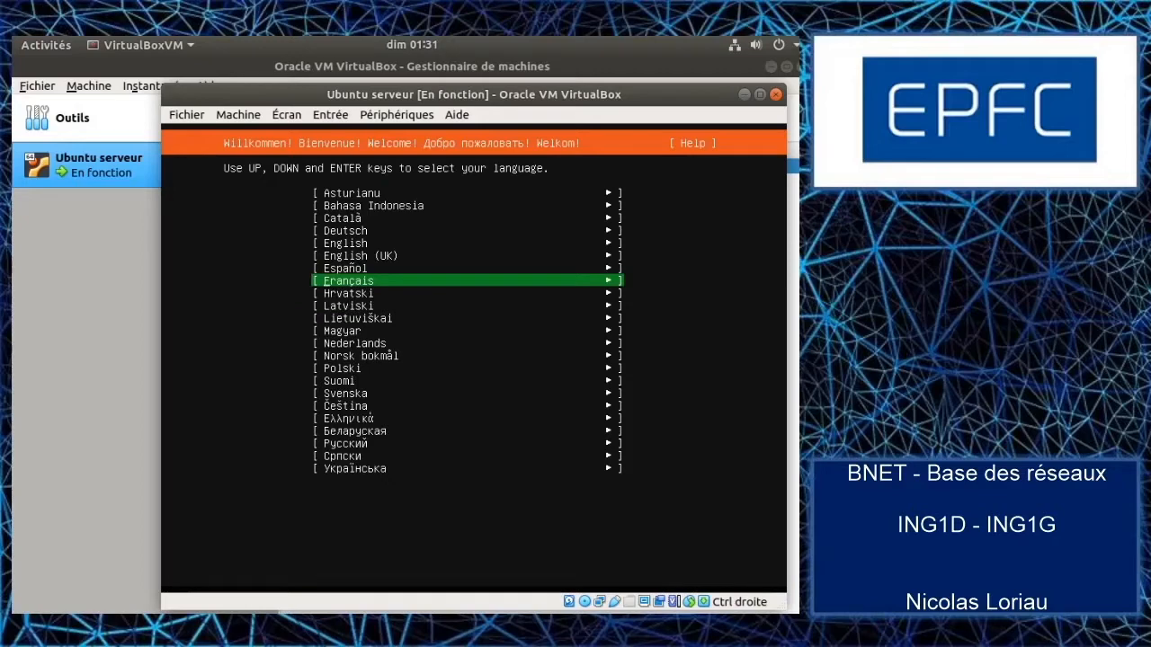
{"action": "key", "text": "Return"}
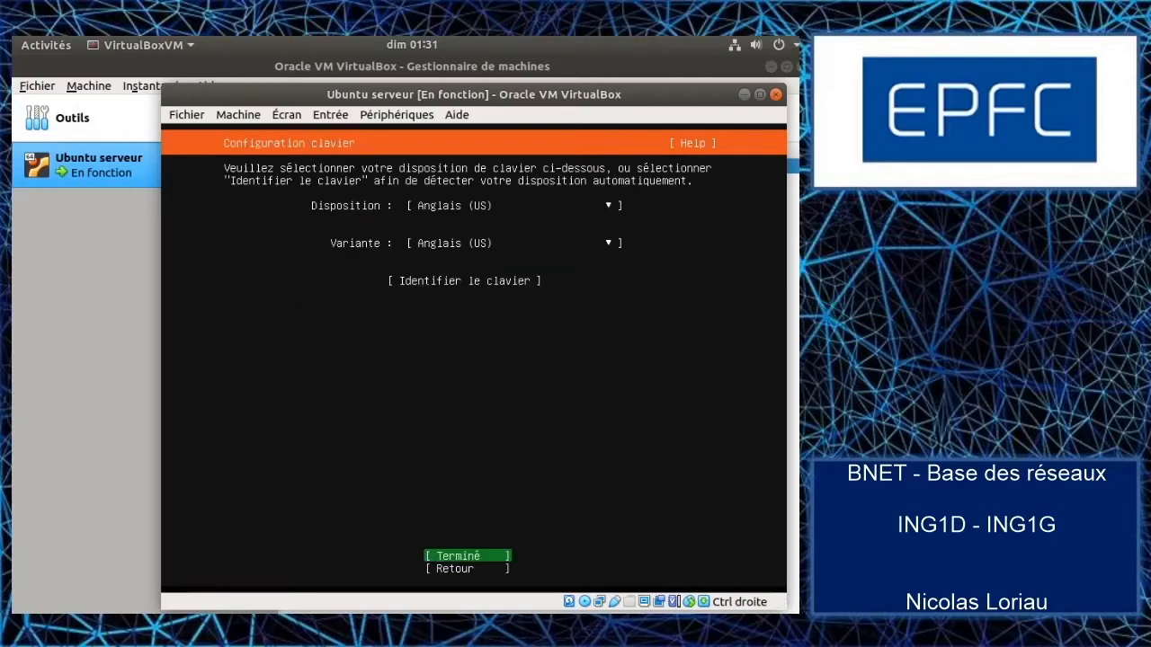
Set the keyboard layout to Belge and confirm the keyboard configuration.
{"action": "key", "text": "Tab"}
{"action": "key", "text": "Tab"}
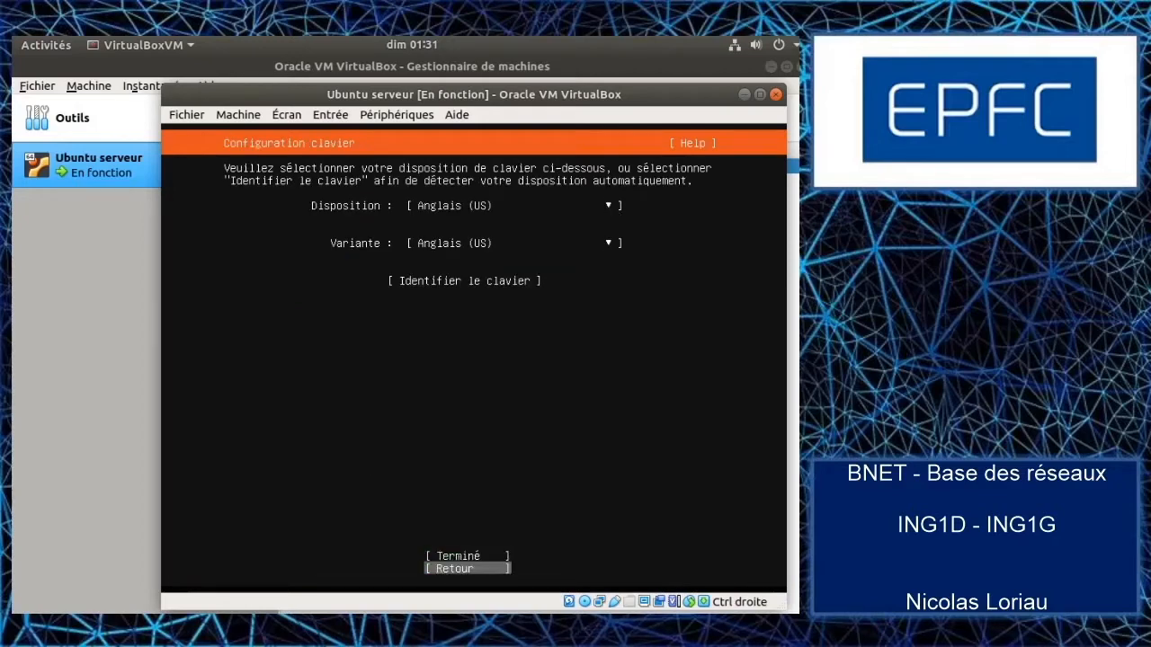
{"action": "key", "text": "Tab"}
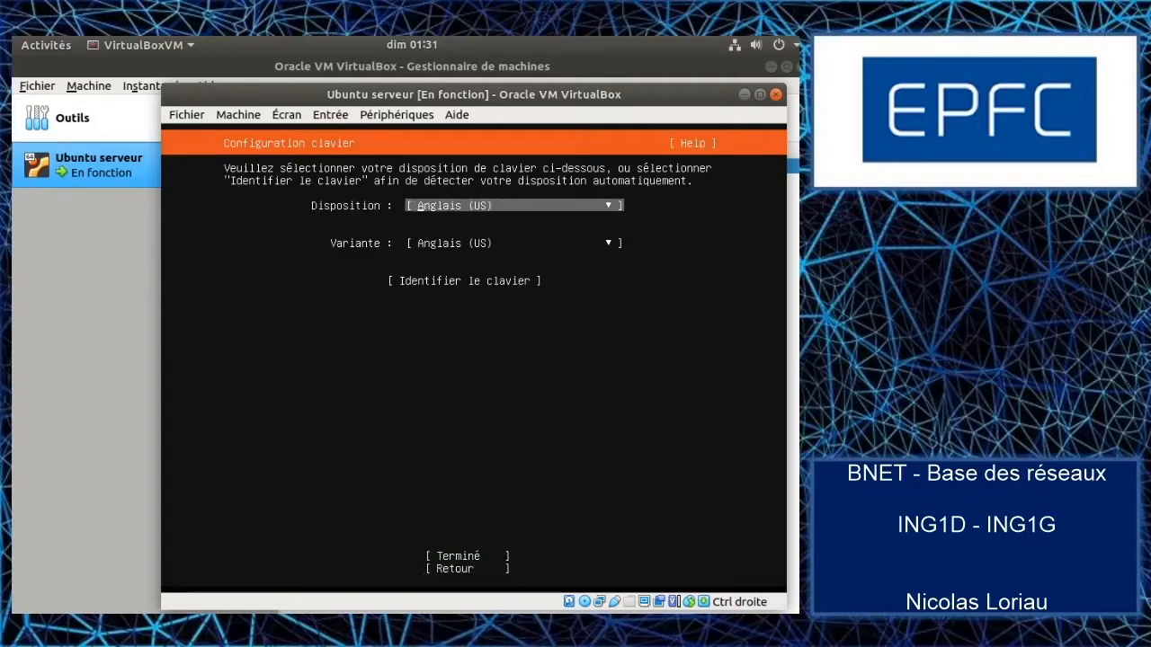
{"action": "key", "text": "Return"}
{"action": "key", "text": "Down"}
{"action": "key", "text": "Down"}
{"action": "key", "text": "Down"}
{"action": "key", "text": "Down"}
{"action": "key", "text": "Down"}
{"action": "key", "text": "Down"}
{"action": "key", "text": "Down"}
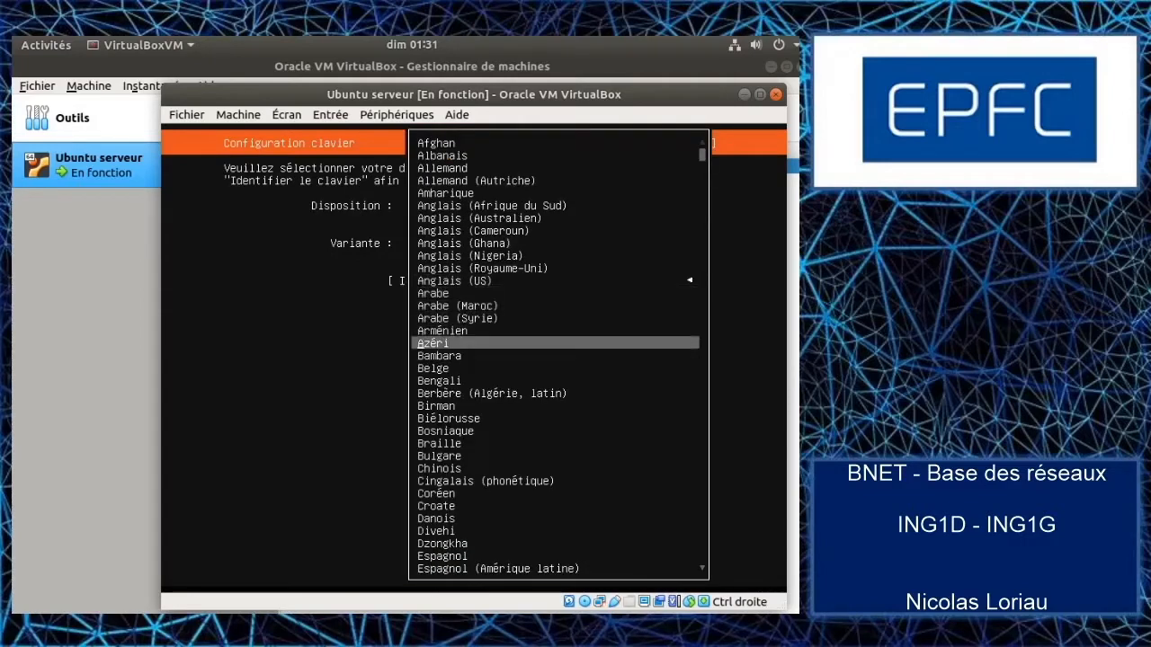
{"action": "key", "text": "Return"}
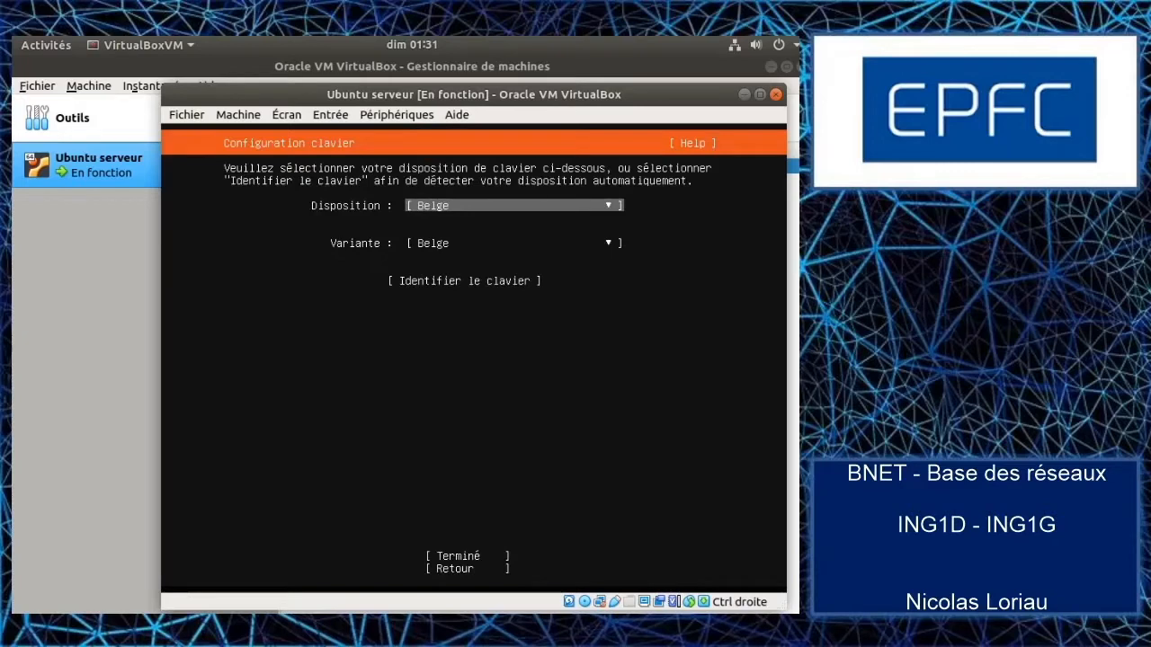
{"action": "key", "text": "Tab"}
{"action": "key", "text": "Tab"}
{"action": "key", "text": "Tab"}
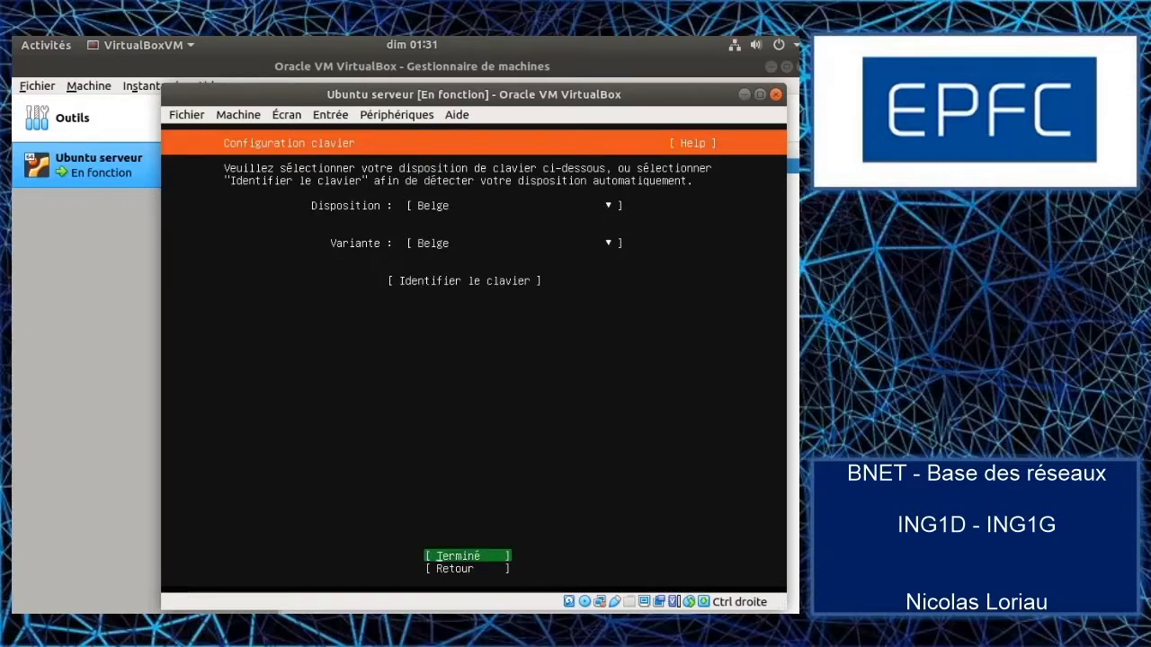
{"action": "key", "text": "Return"}
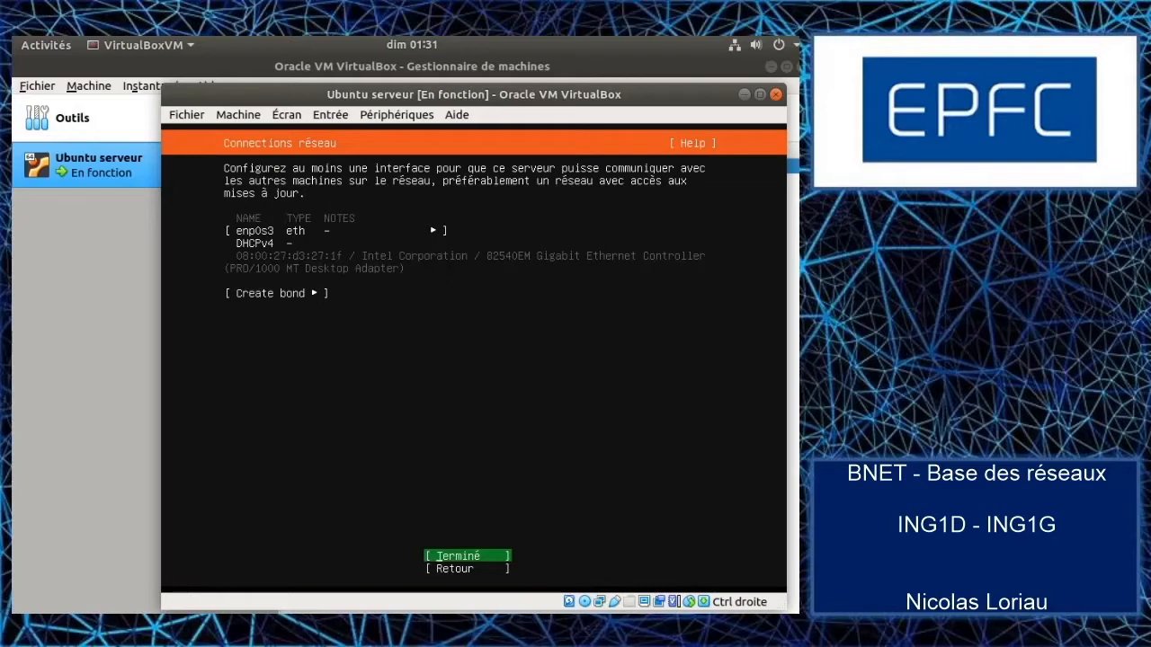
Accept the default network connection, leave the proxy address empty, and keep the default Ubuntu archive mirror.
{"action": "key", "text": "Return"}
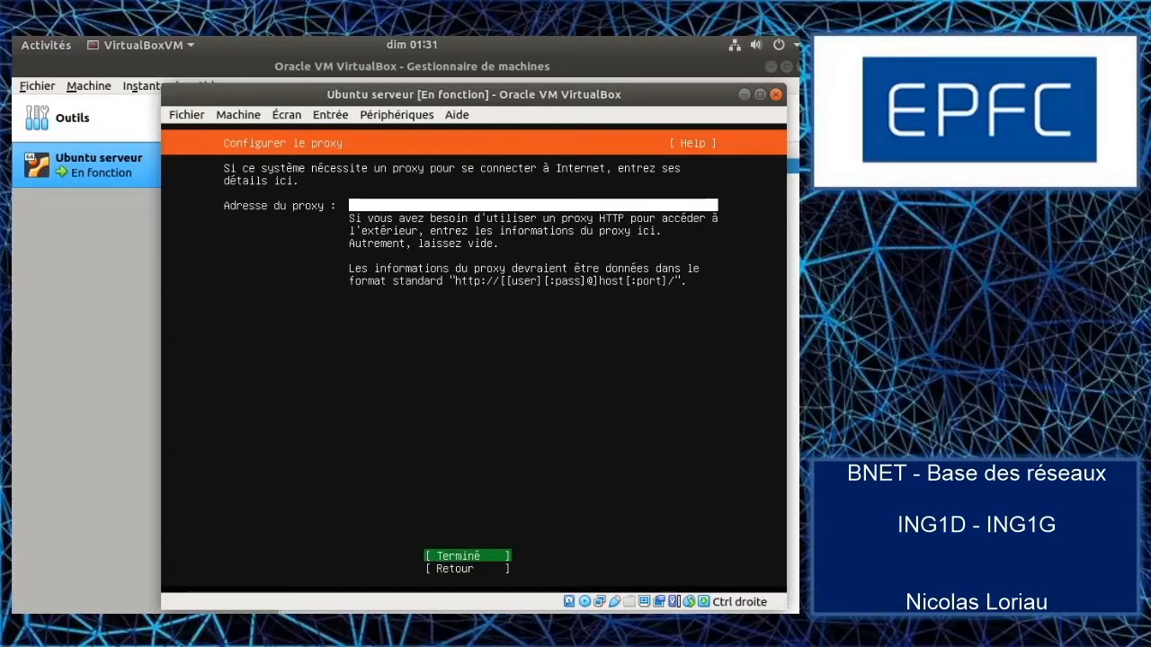
{"action": "key", "text": "Return"}
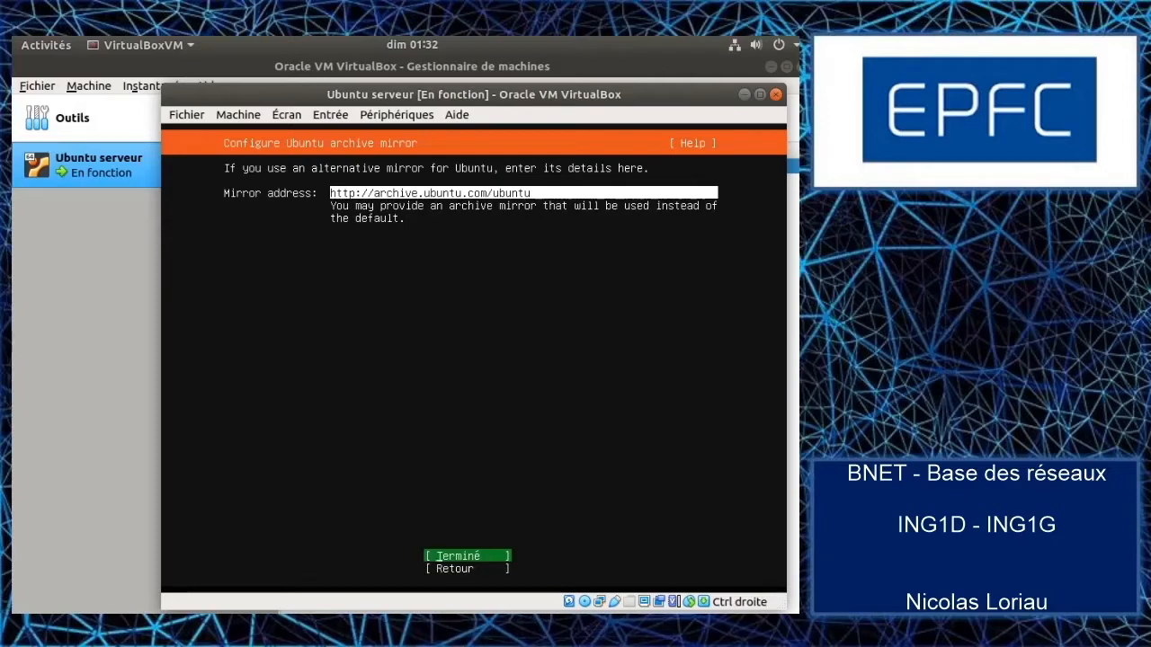
{"action": "key", "text": "Return"}
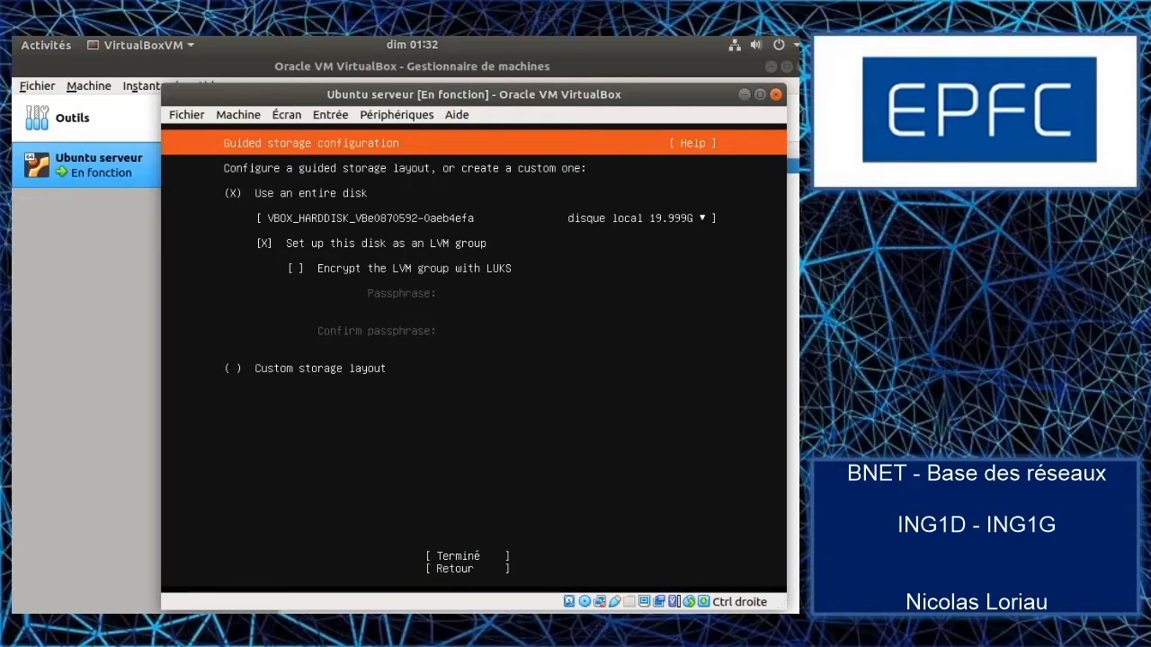
Configure guided storage to use the entire disk without setting it up as an LVM group.
{"action": "key", "text": "Tab"}
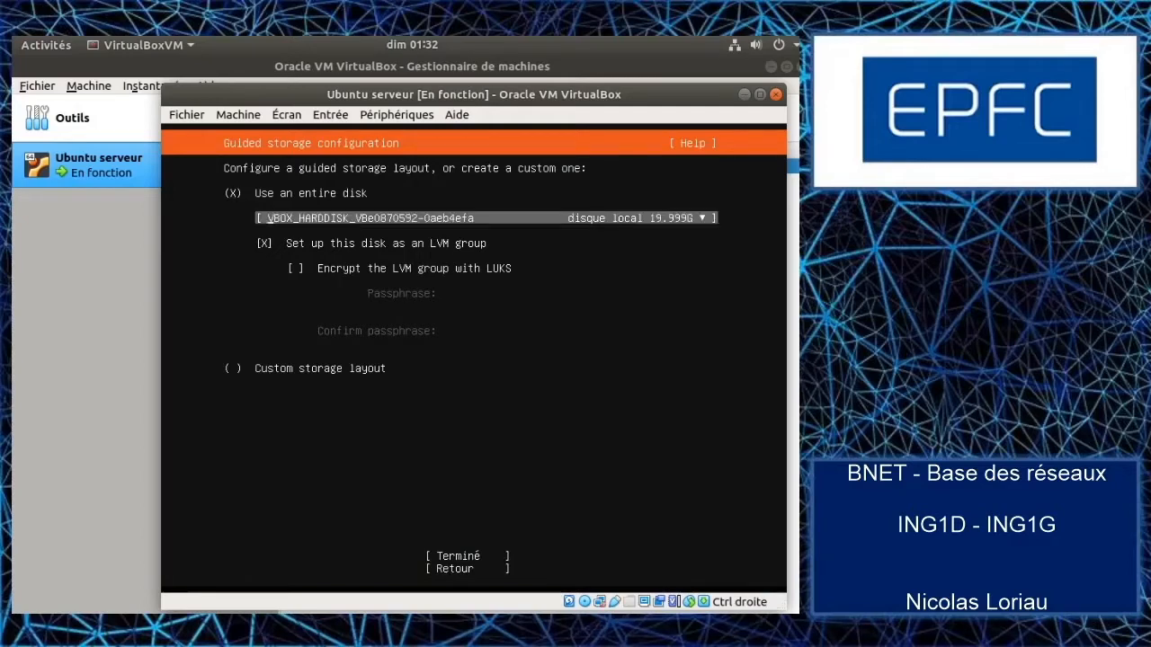
{"action": "key", "text": "Tab"}
{"action": "key", "text": "space"}
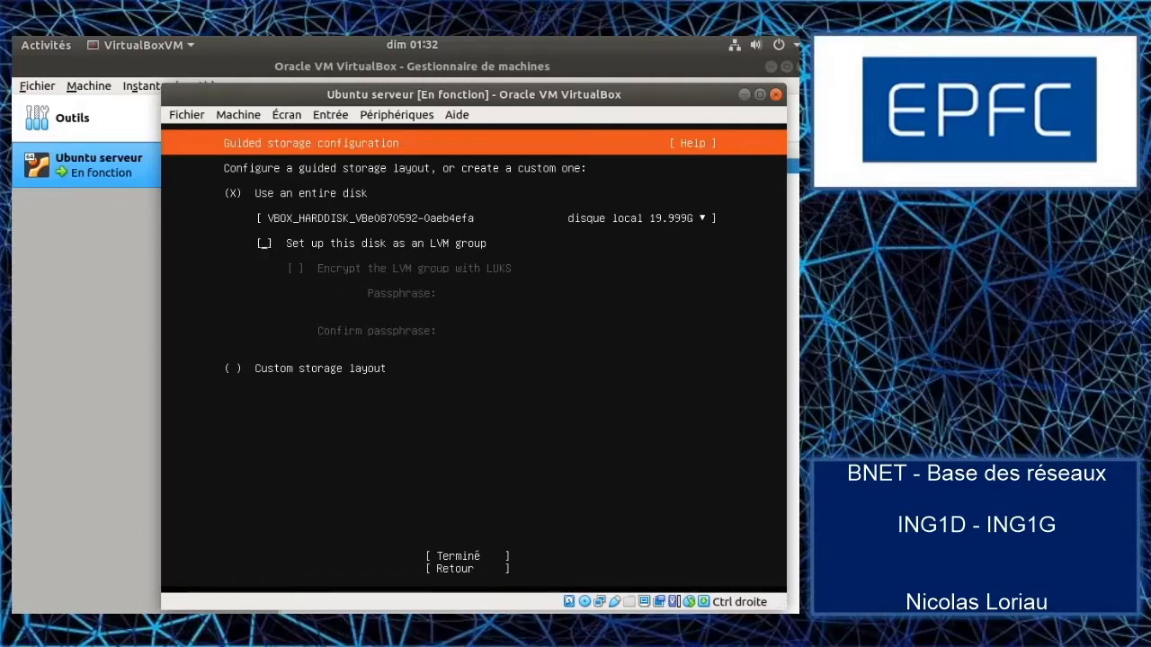
{"action": "key", "text": "Tab"}
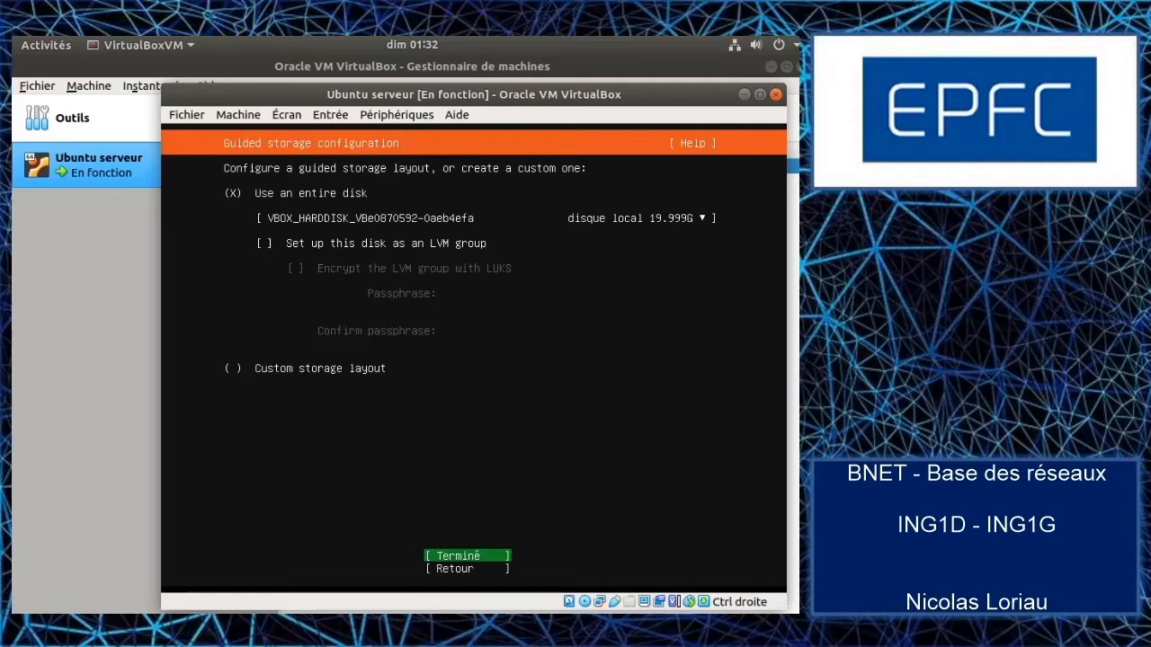
{"action": "key", "text": "Return"}
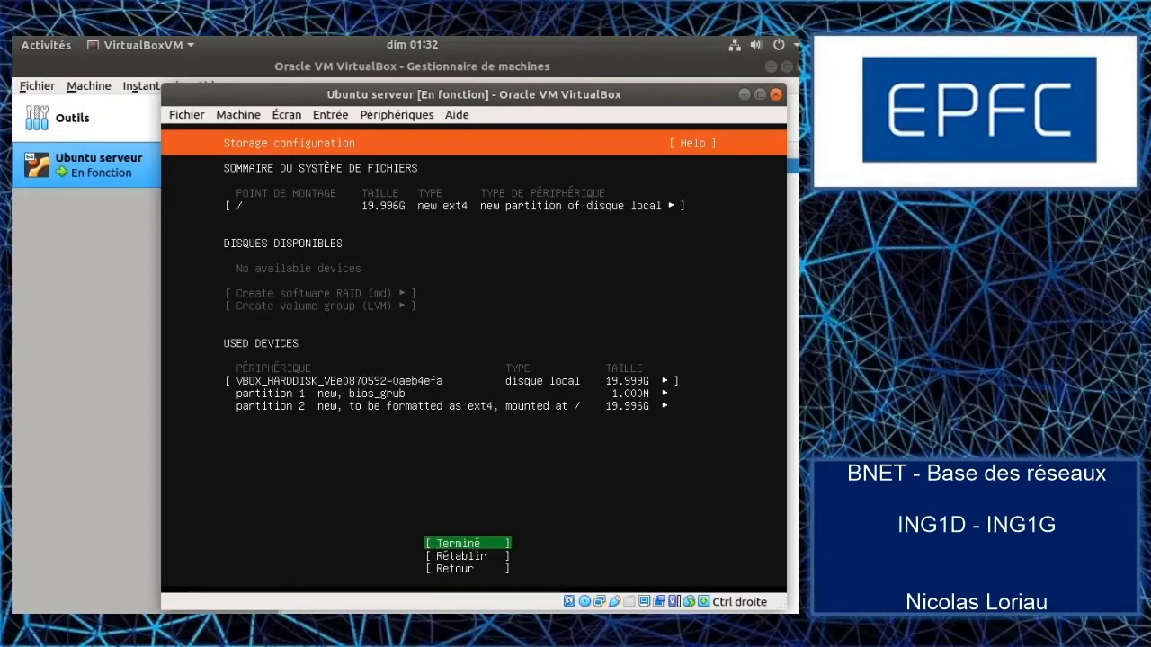
Accept the storage summary and confirm formatting the disk to begin the installation.
{"action": "key", "text": "Return"}
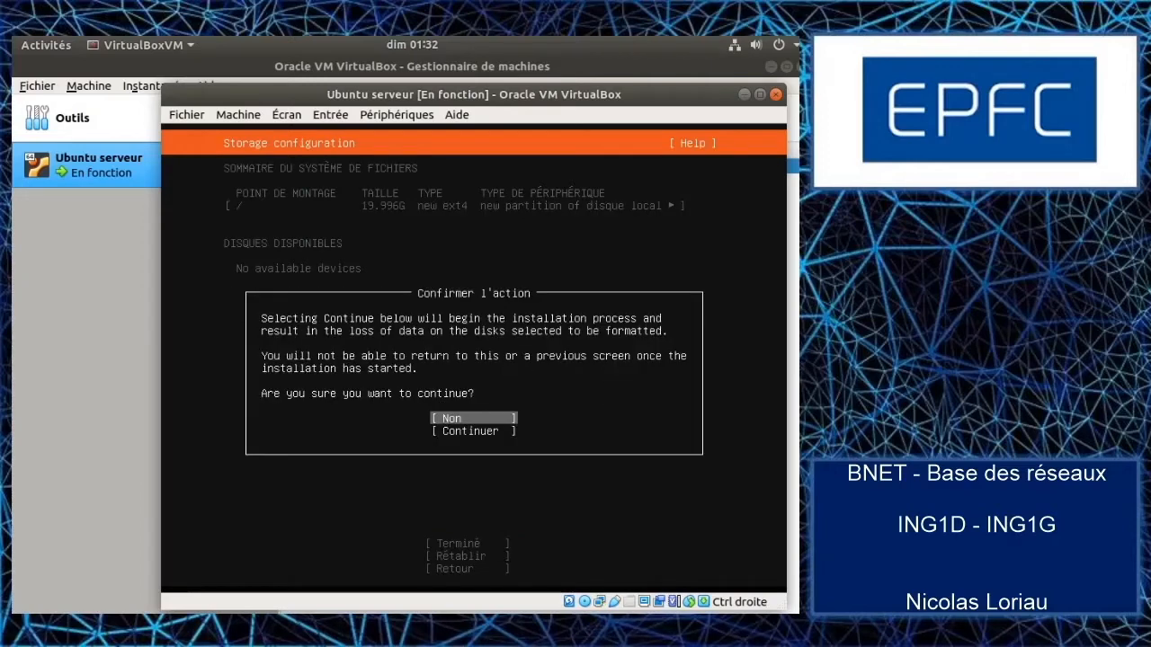
{"action": "key", "text": "Down"}
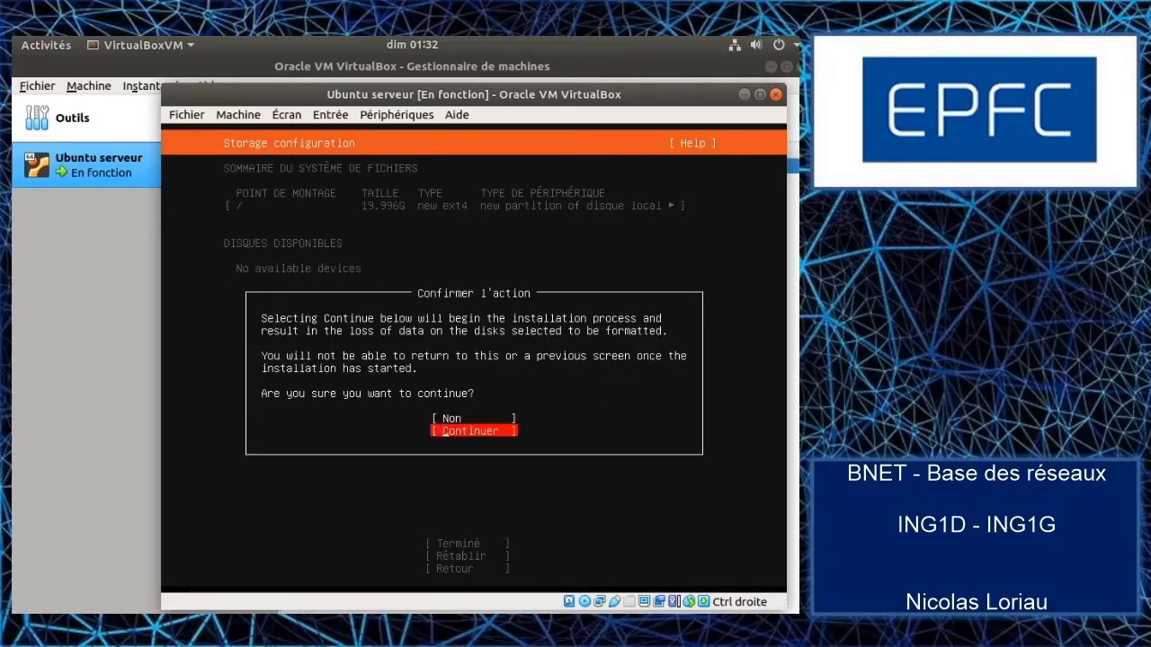
{"action": "key", "text": "Return"}
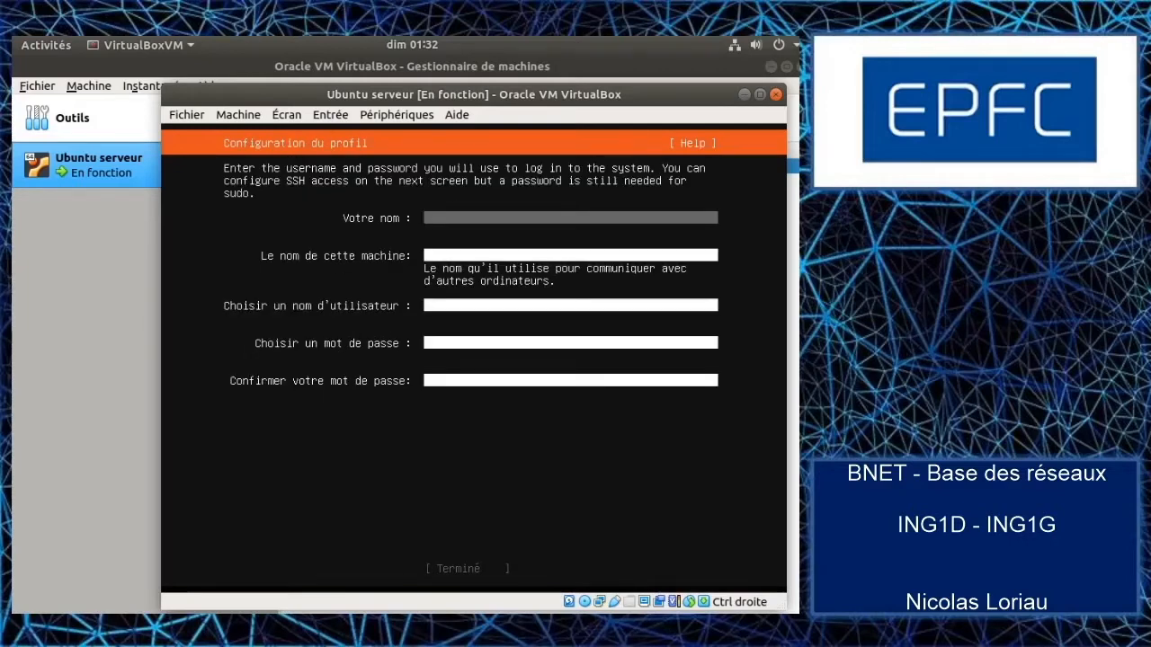
Fill in the profile with user as the name, demo as the machine name and user as the username.
{"action": "type", "text": "user"}
{"action": "key", "text": "Tab"}
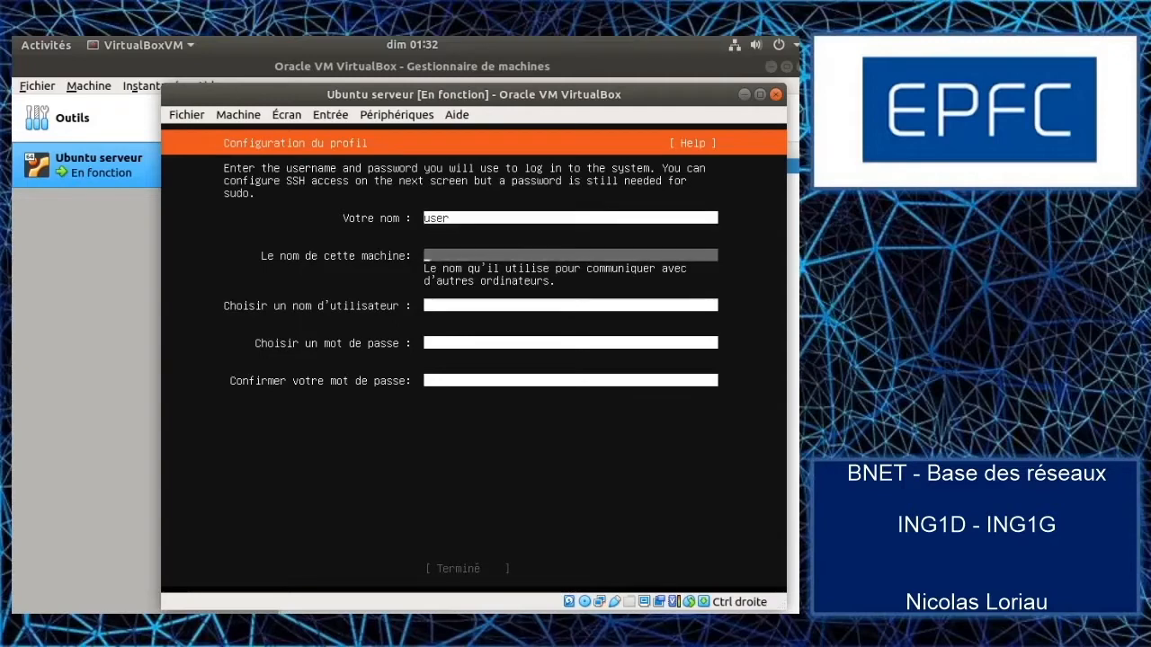
{"action": "type", "text": "demo"}
{"action": "key", "text": "Tab"}
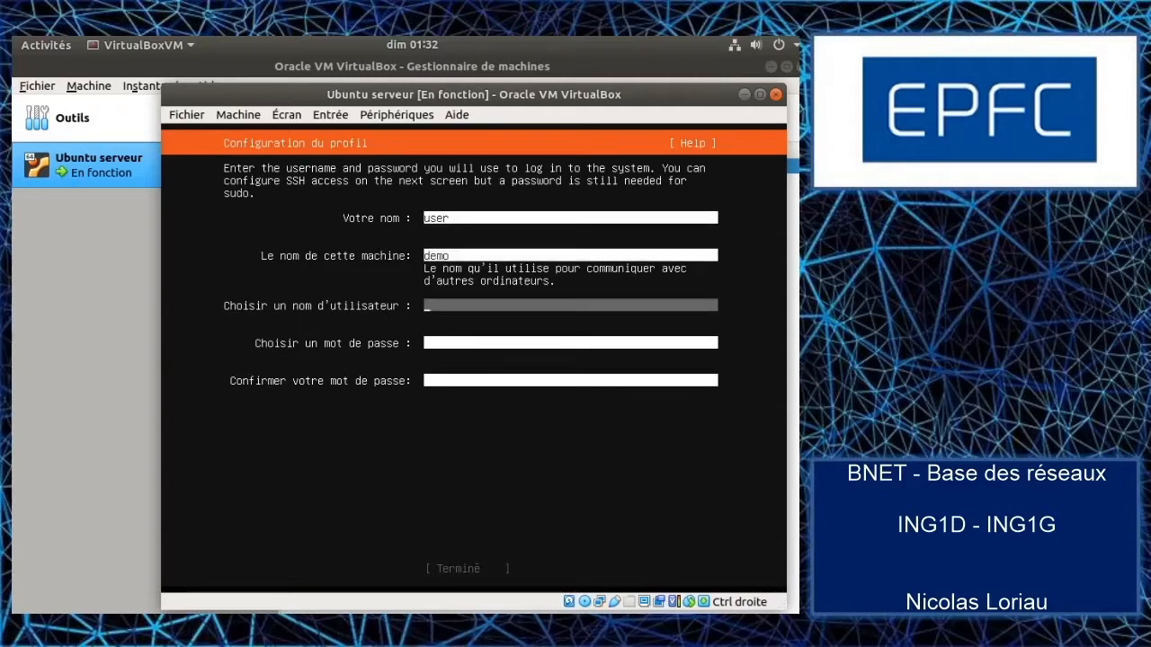
{"action": "type", "text": "user"}
{"action": "key", "text": "Tab"}
Enter and confirm the account password in the profile configuration and submit the profile.
{"action": "type", "text": "*"}
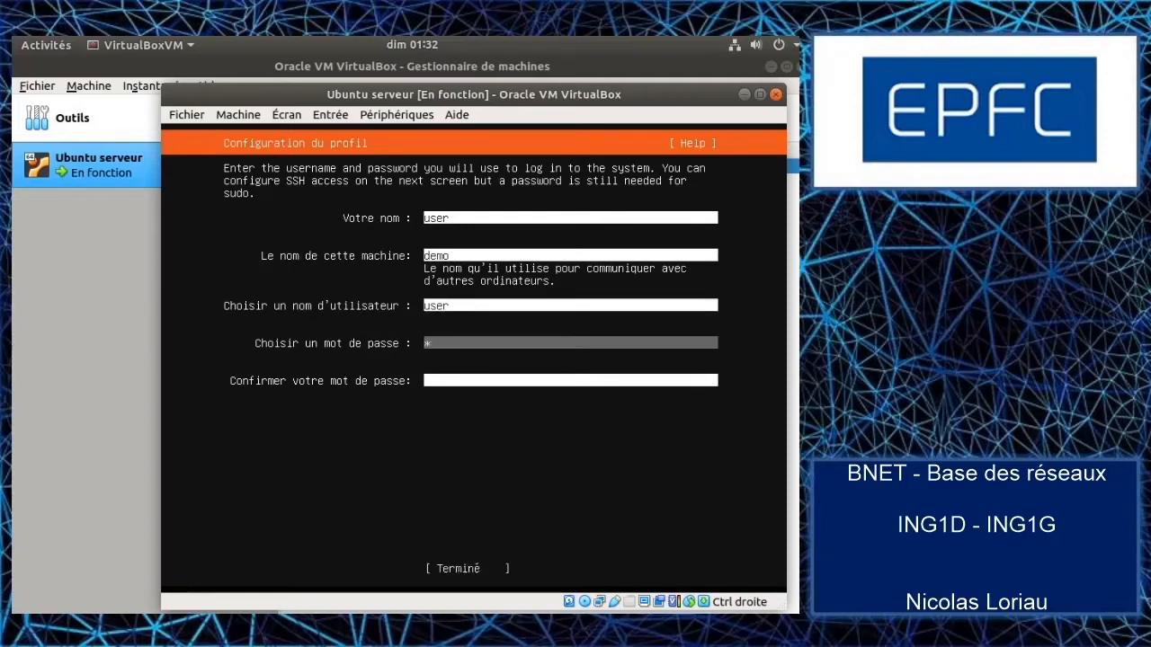
{"action": "type", "text": "***"}
{"action": "key", "text": "Tab"}
{"action": "type", "text": "****"}
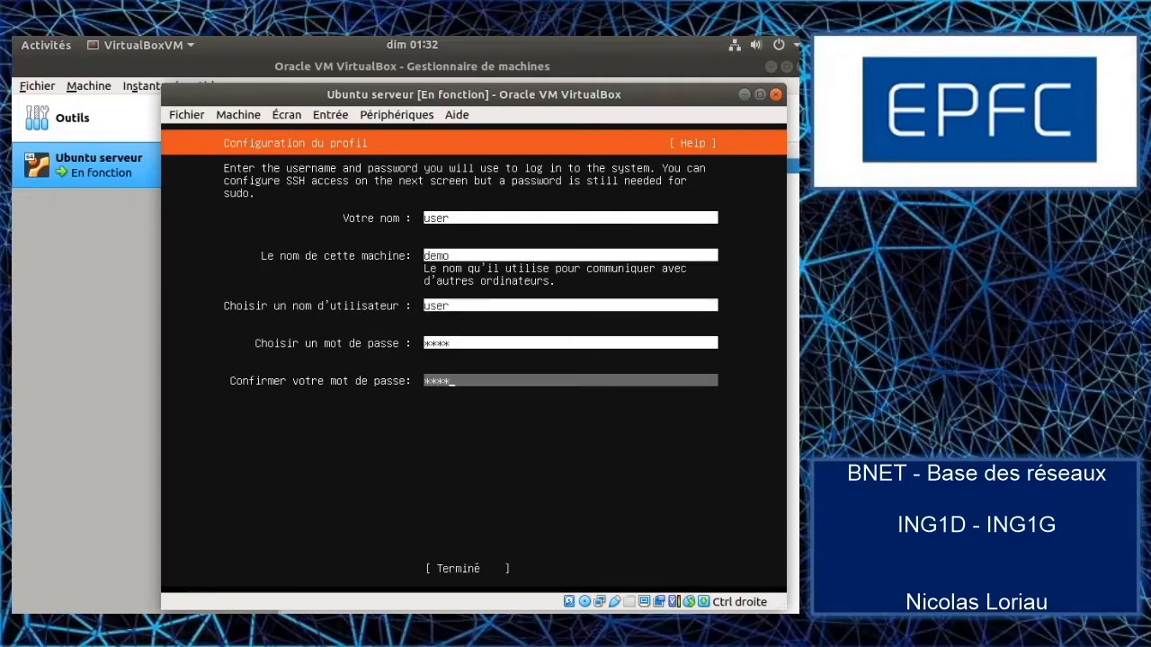
{"action": "key", "text": "Tab"}
{"action": "key", "text": "Return"}
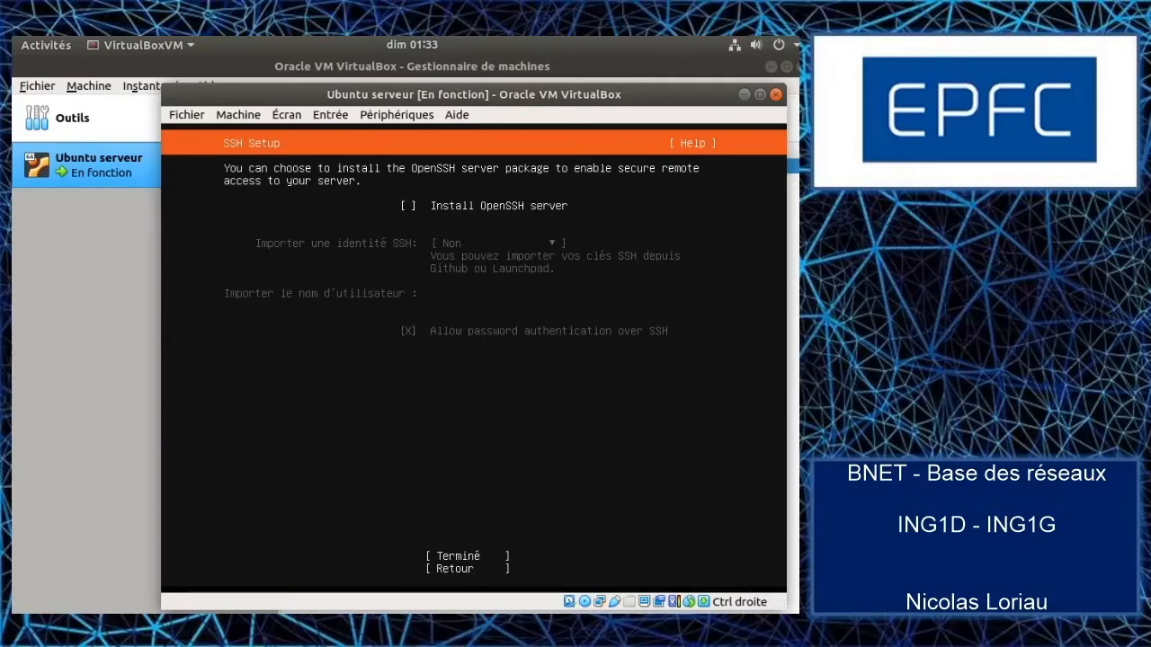
Enable installation of the OpenSSH server and keep the SSH identity import set to Non.
{"action": "key", "text": "space"}
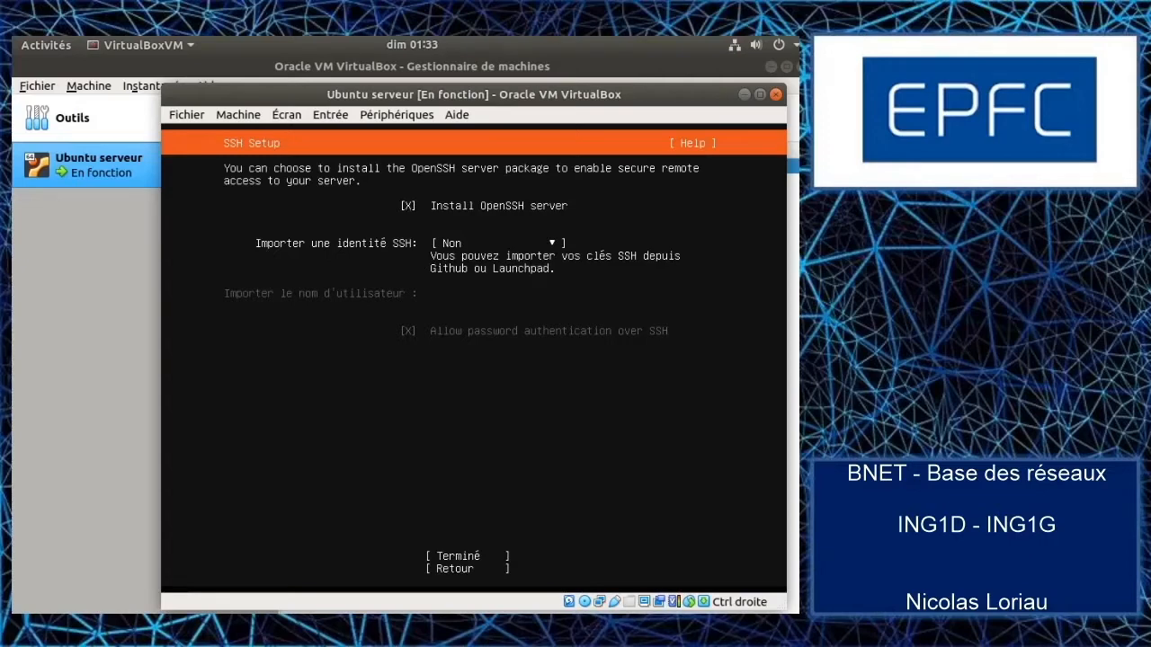
{"action": "key", "text": "Tab"}
{"action": "key", "text": "Tab"}
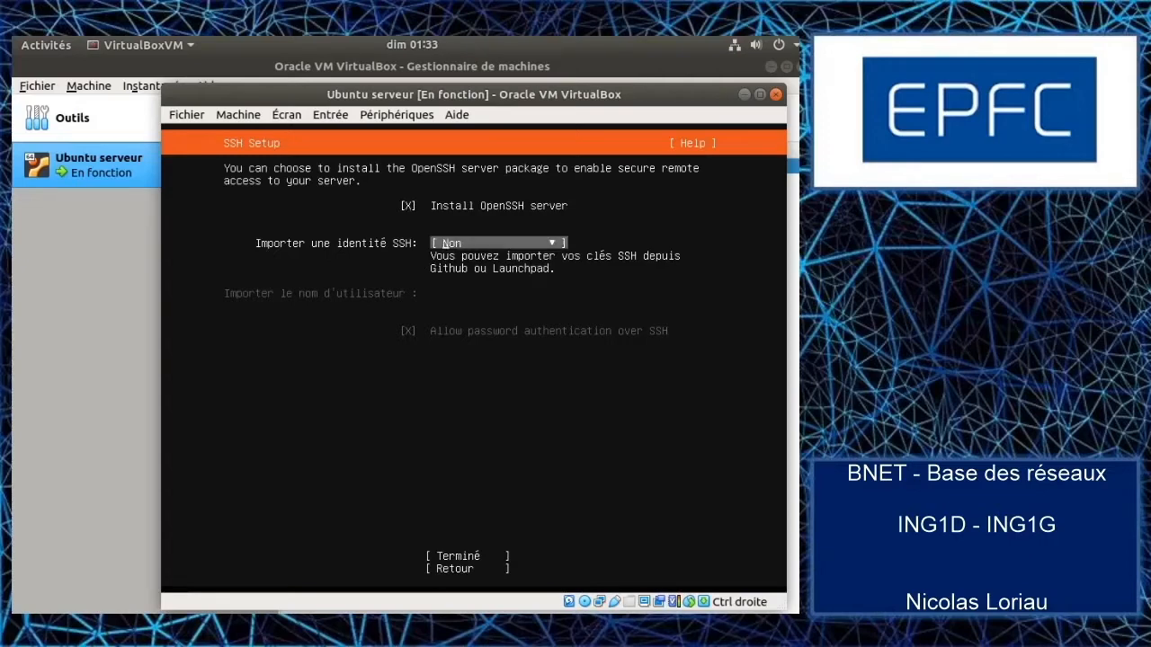
{"action": "key", "text": "Return"}
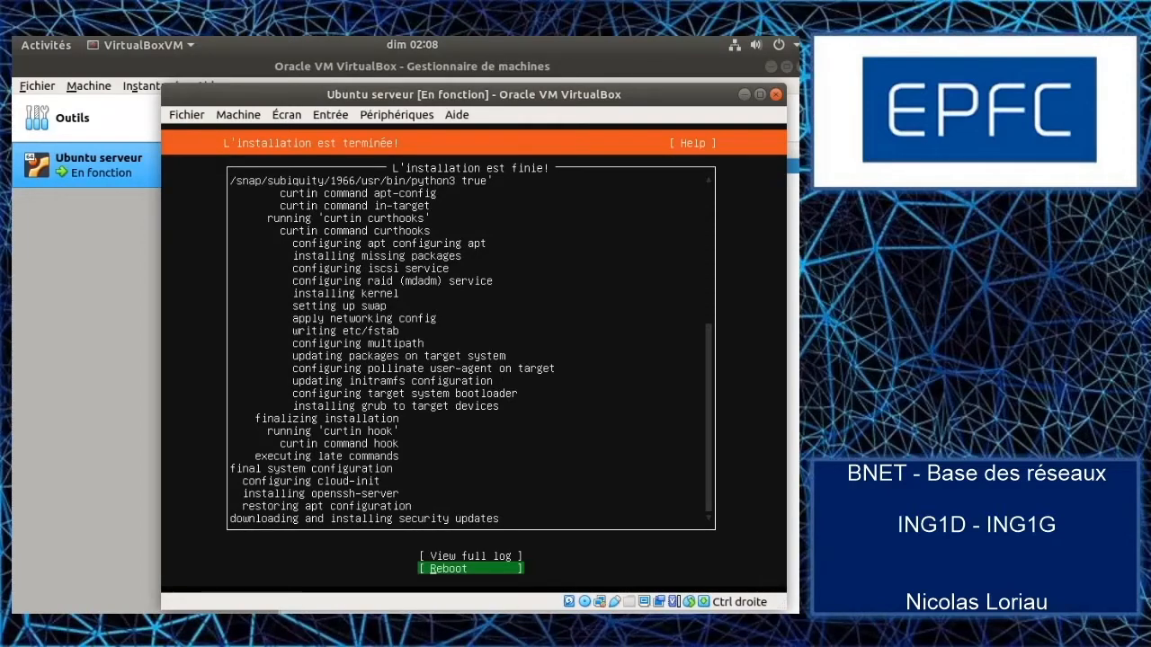
Reboot into the installed system and log in as user with the account password to get a clean shell prompt.
{"action": "key", "text": "Return"}
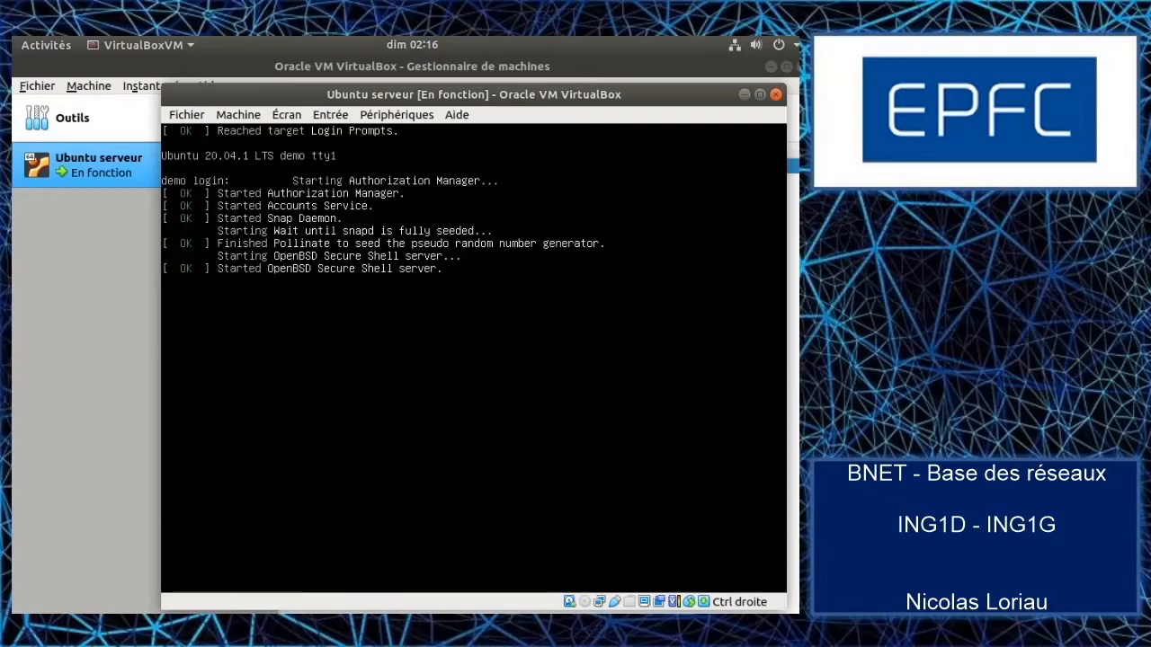
{"action": "type", "text": "user"}
{"action": "key", "text": "Return"}
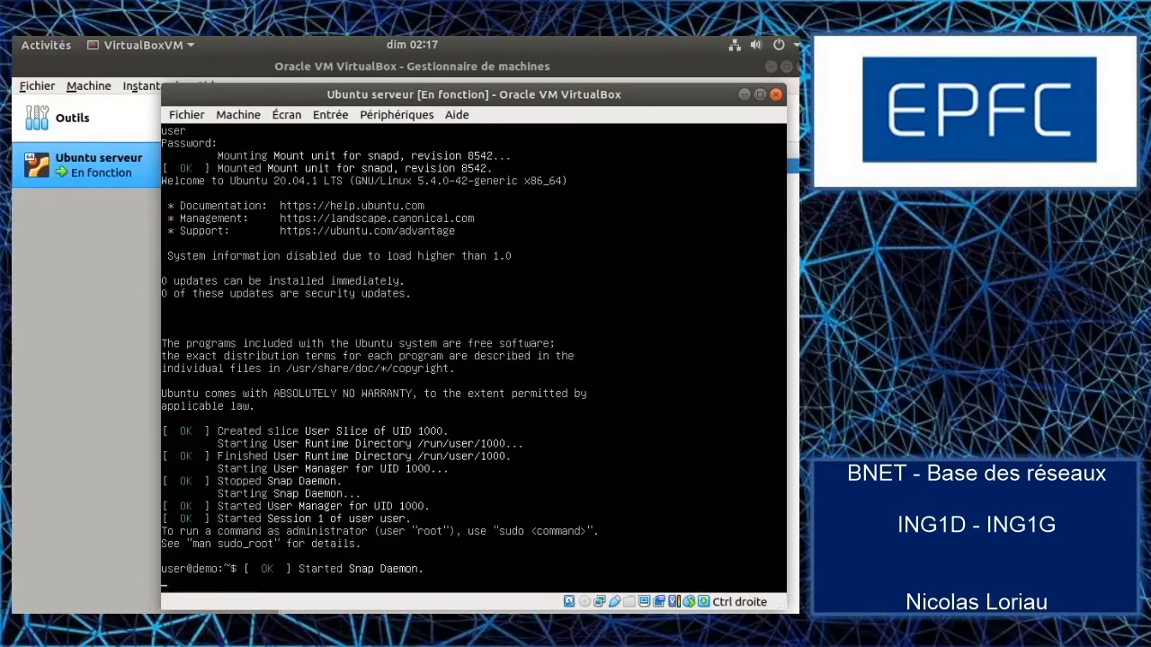
{"action": "key", "text": "Return"}
{"action": "key", "text": "Return"}
{"action": "key", "text": "Return"}
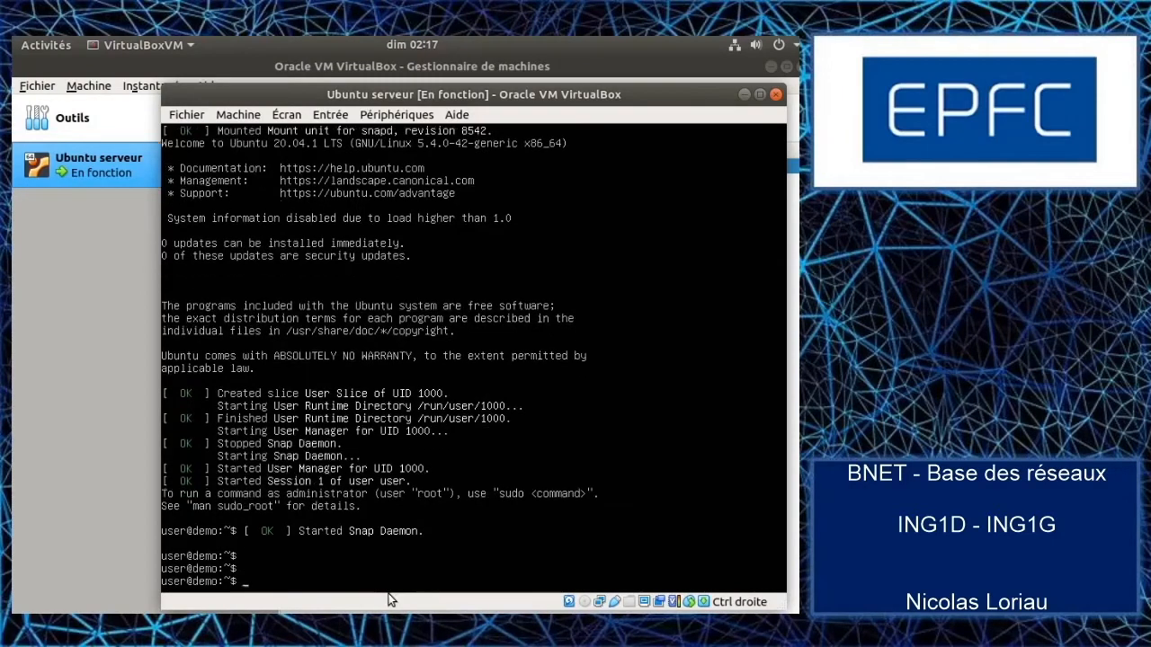
Query the server's network interfaces and IP addresses with ifconfig, and list them with ip a.
{"action": "type", "text": "ifconfig"}
{"action": "key", "text": "Return"}
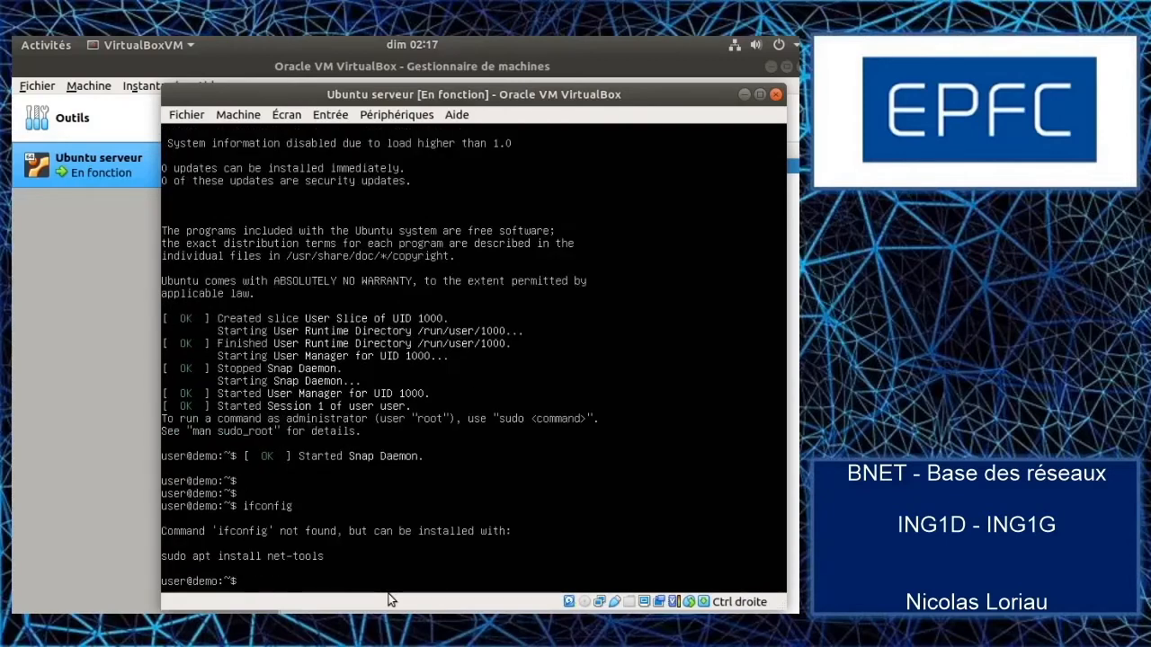
{"action": "type", "text": "ip a"}
{"action": "key", "text": "Return"}
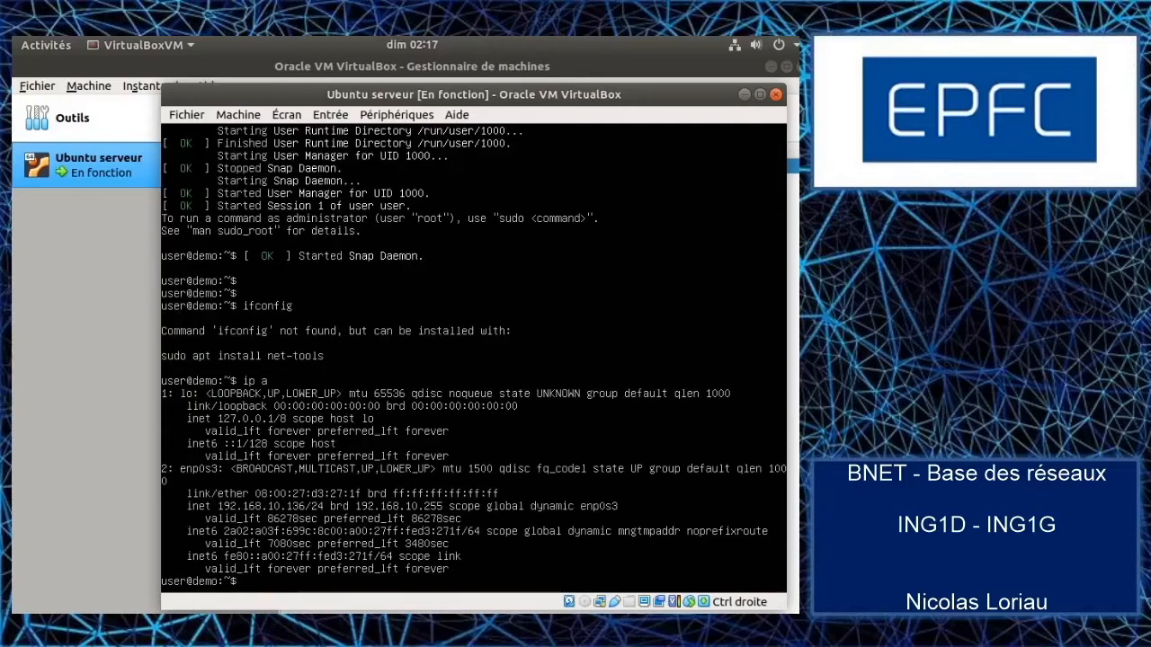
{"action": "type", "text": "6"}
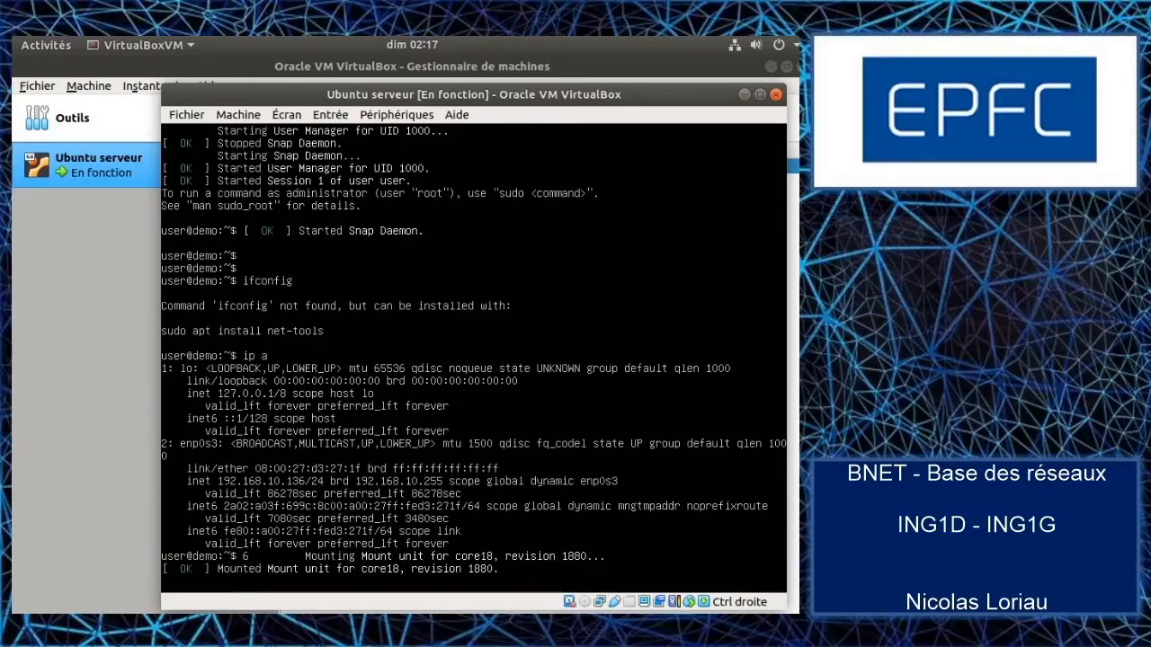